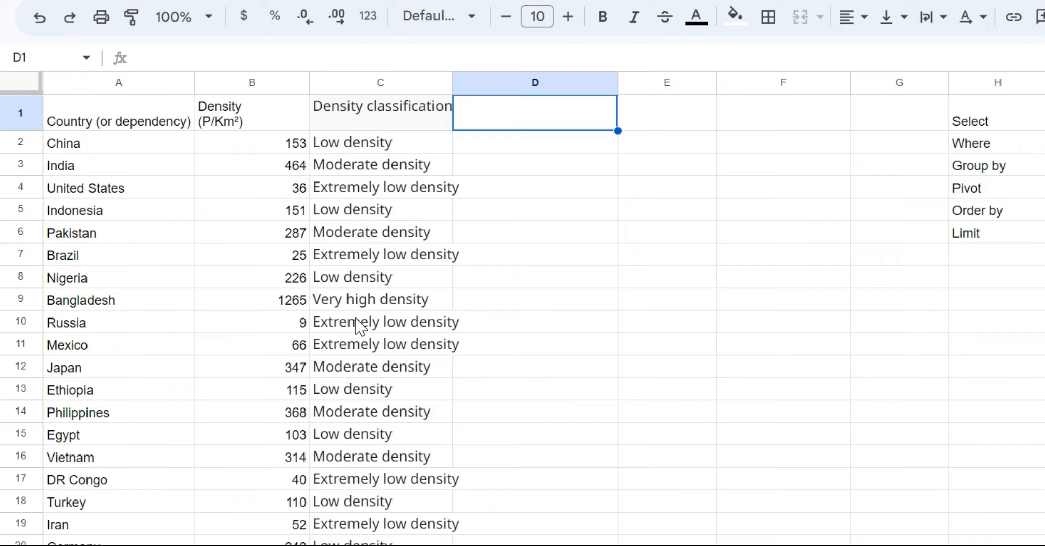
click(375, 127)
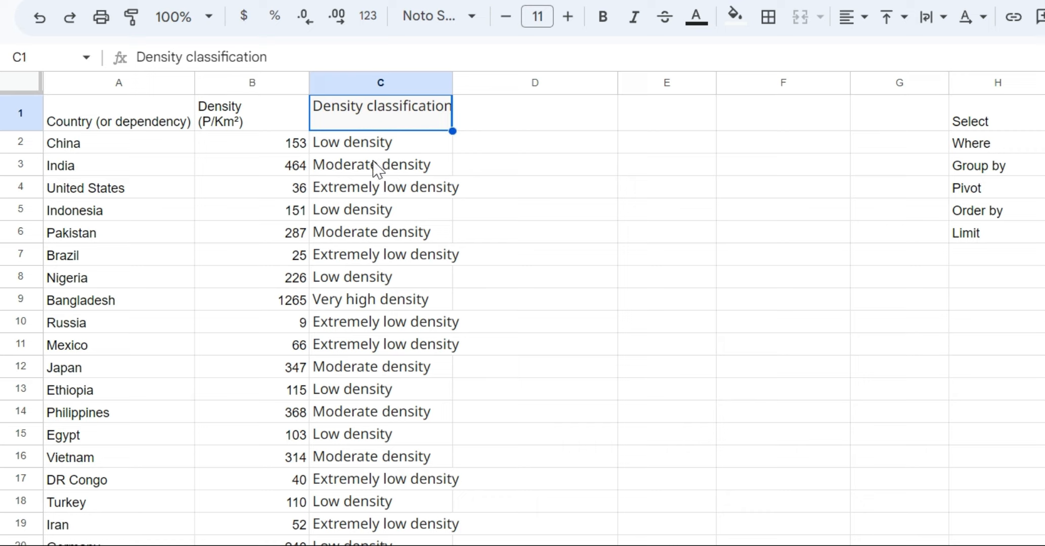
key(Down)
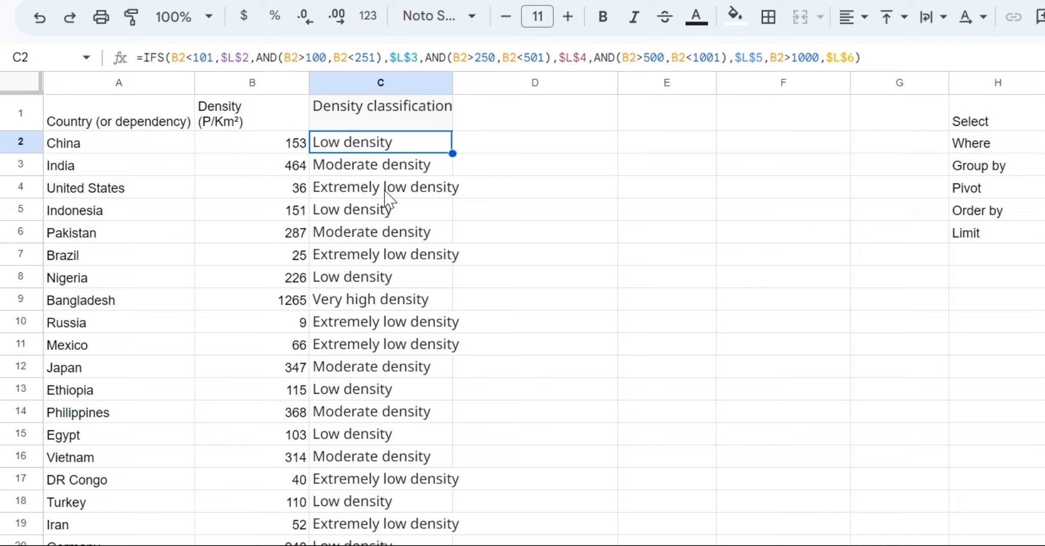
Start a QUERY formula in cell D1 with columns A:C as its data and an empty quoted query string
click(522, 121)
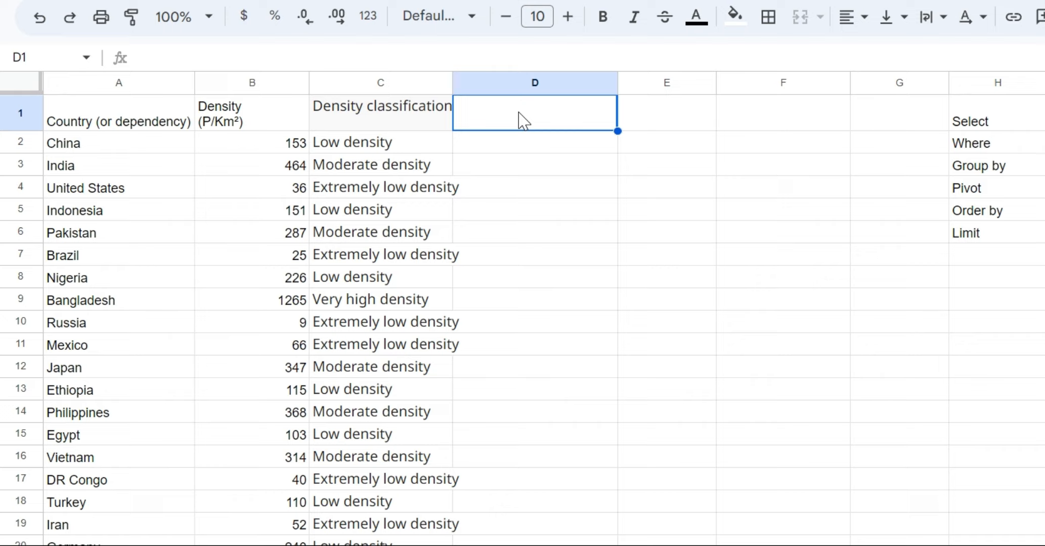
text(=)
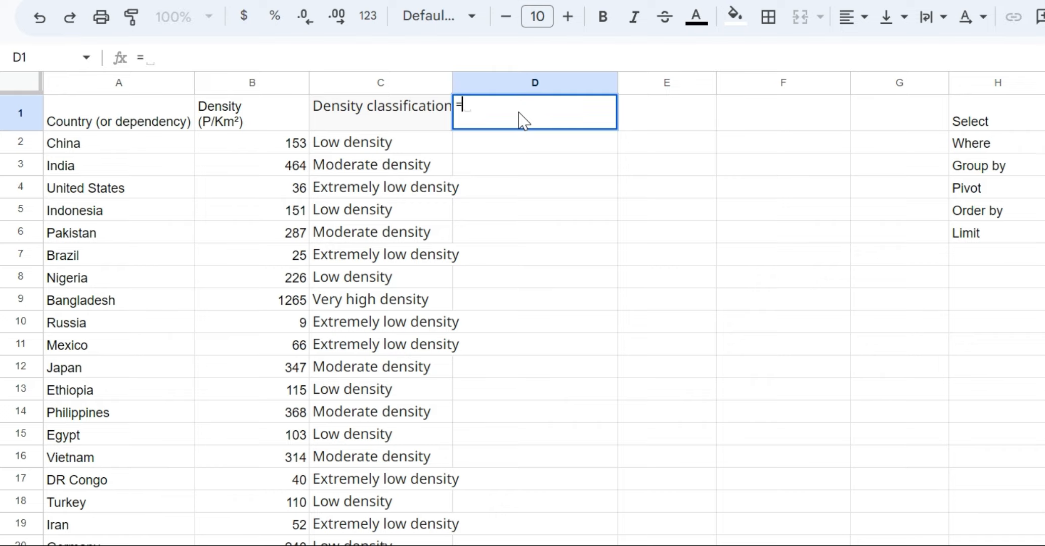
text(q)
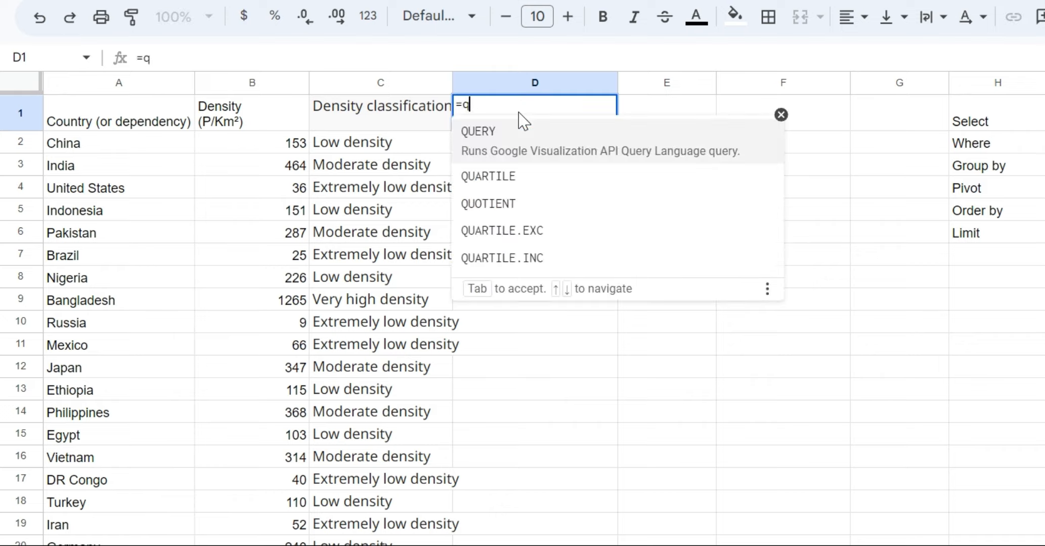
click(527, 144)
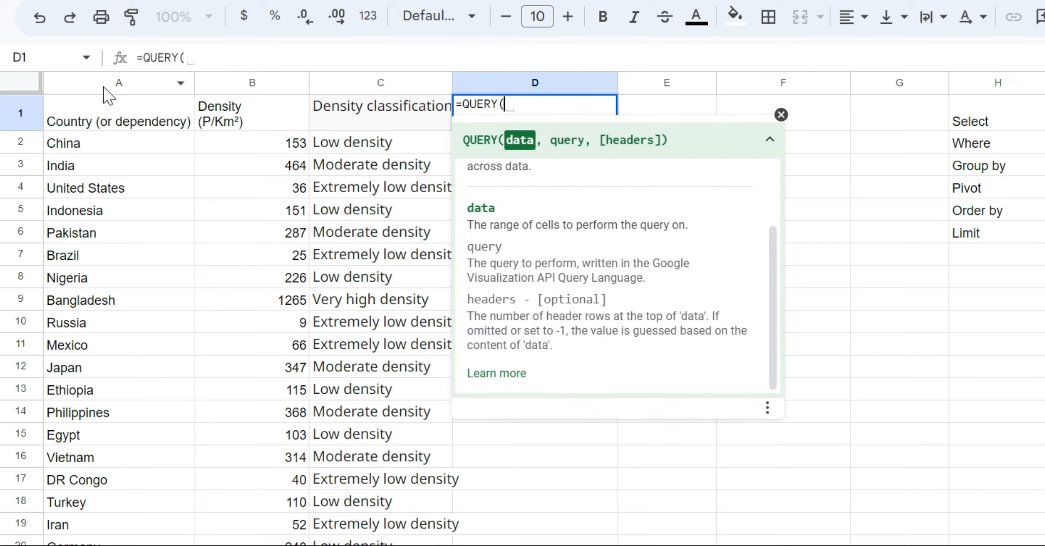
drag(130, 83, 327, 78)
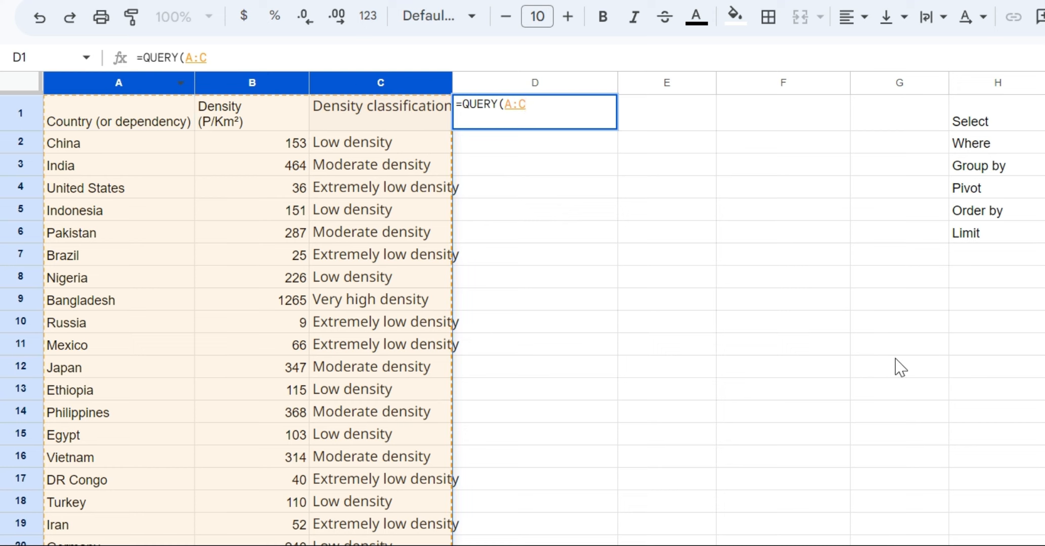
text(,)
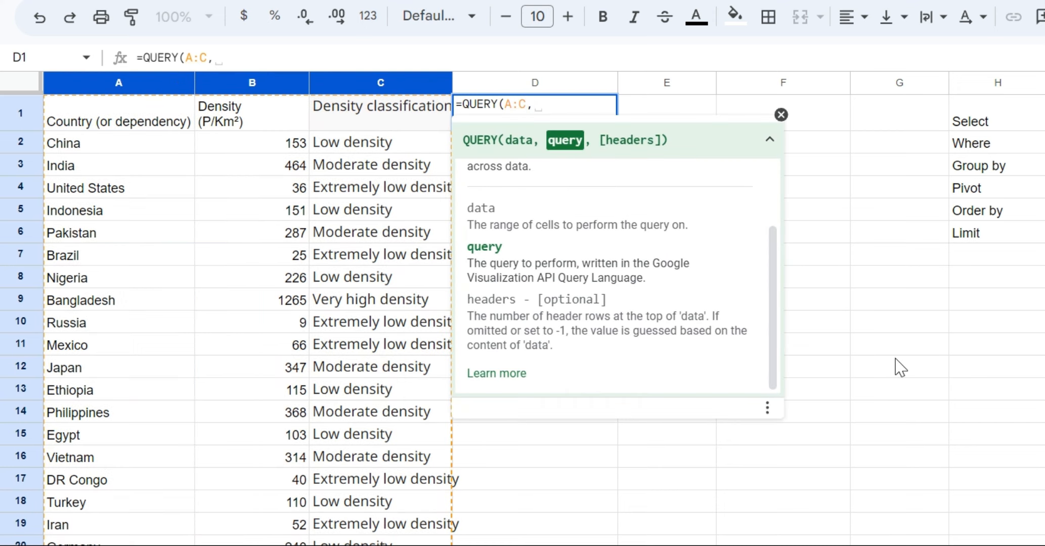
text("")
key(Left)
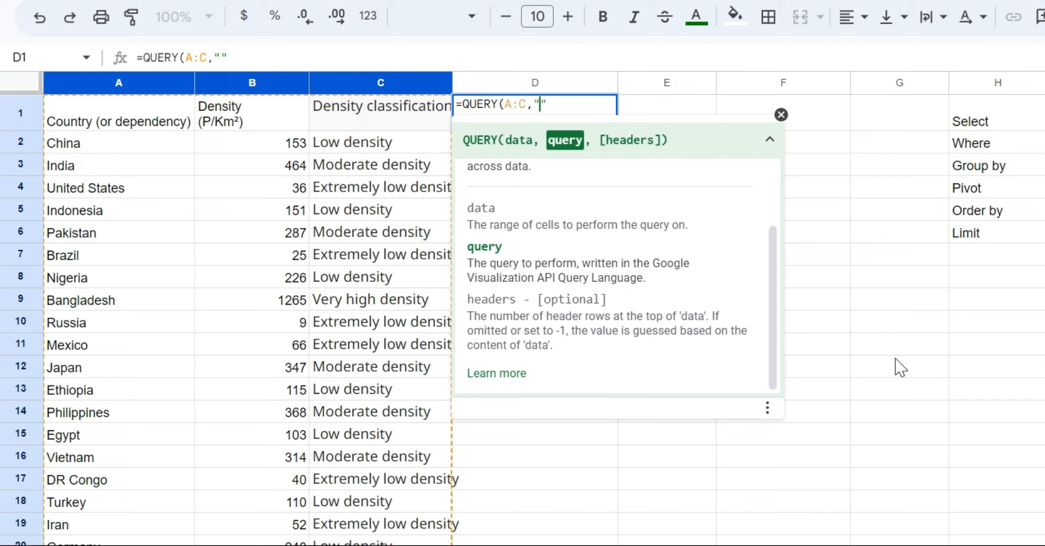
Write the select clause of the D1 query as "select C, count(B)"
text(select)
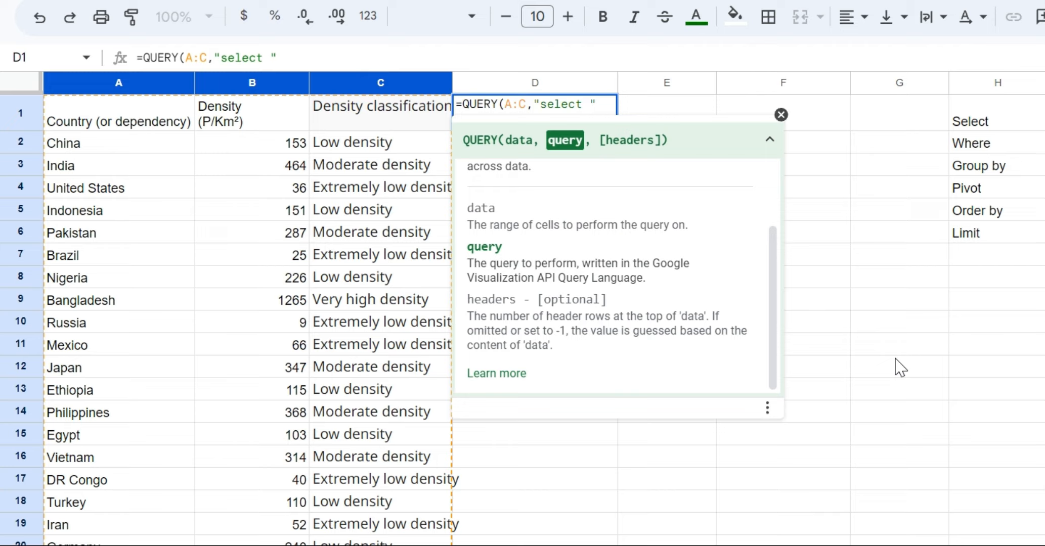
text(C)
text(,)
text(count)
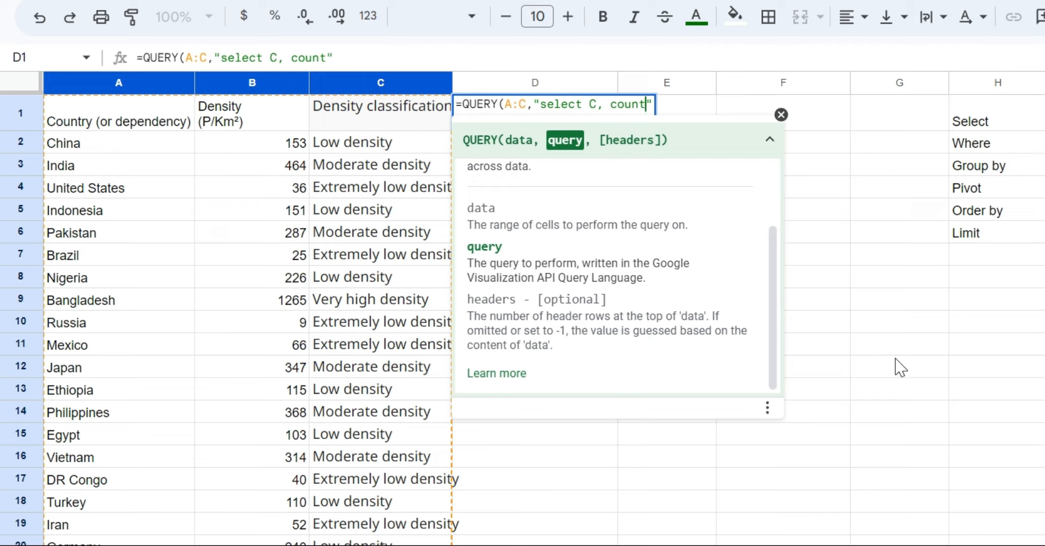
text(()
text(B))
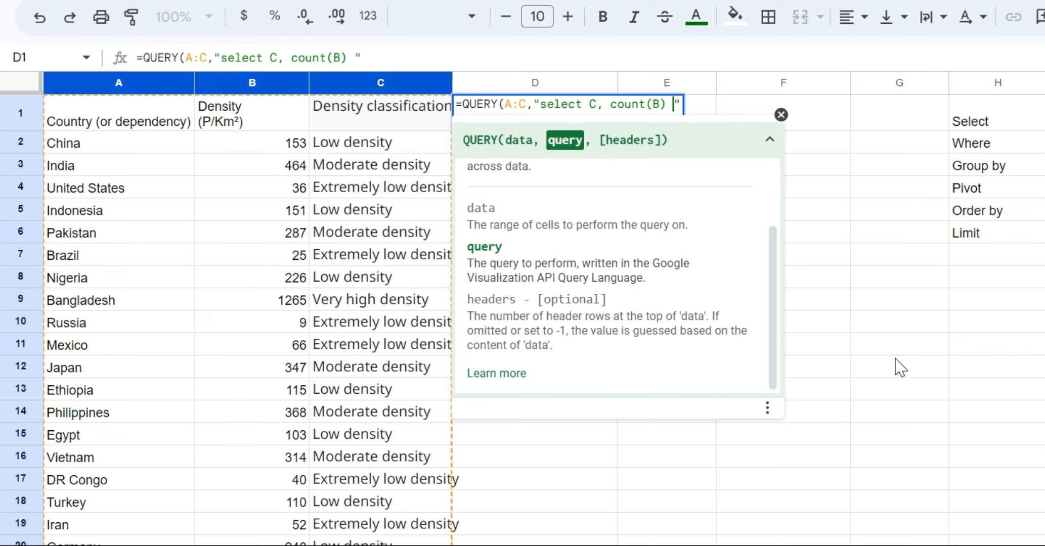
Complete the D1 query with "group by C" and 1 header row, and enter the formula
text(grou)
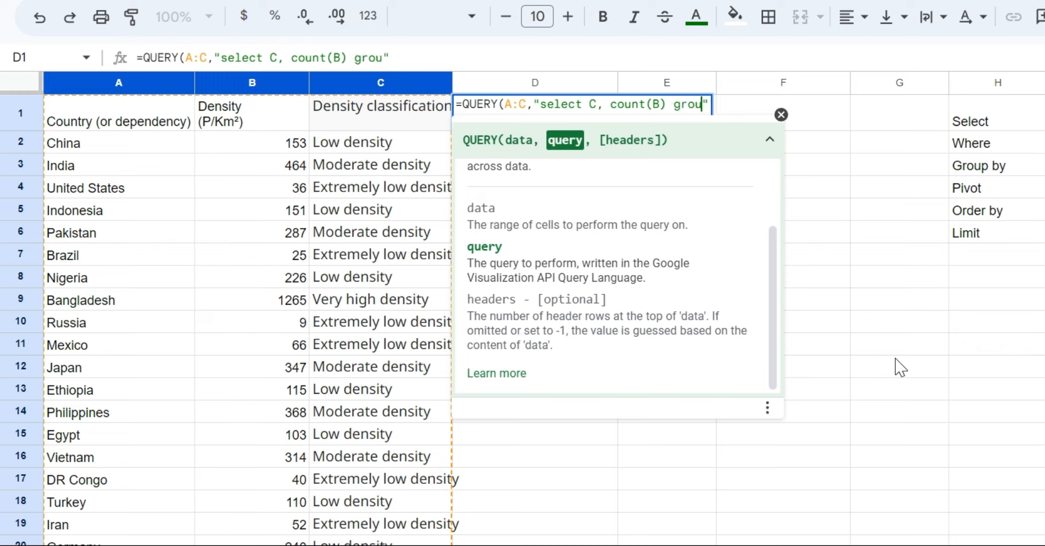
text(p by)
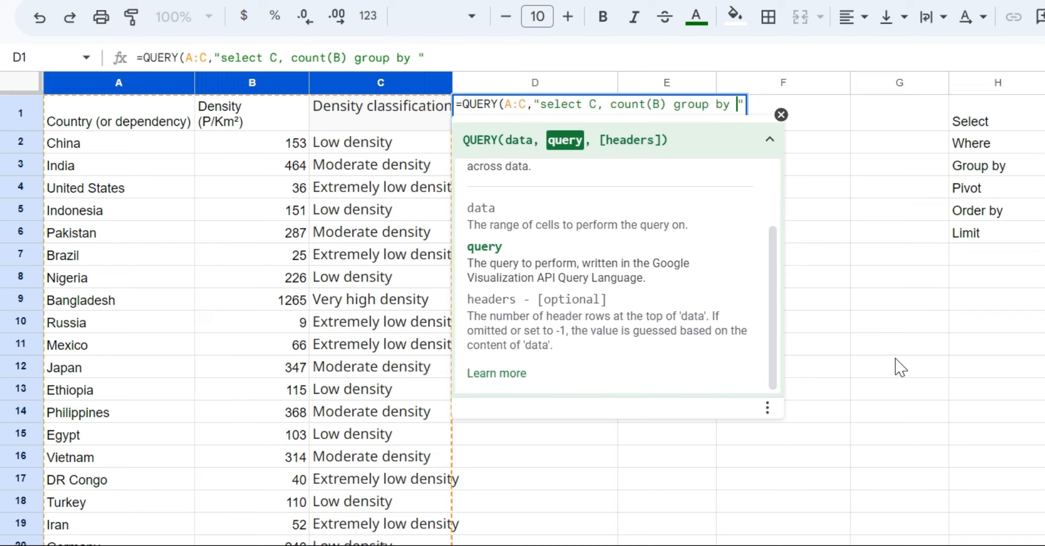
text(C)
key(Right)
text(,)
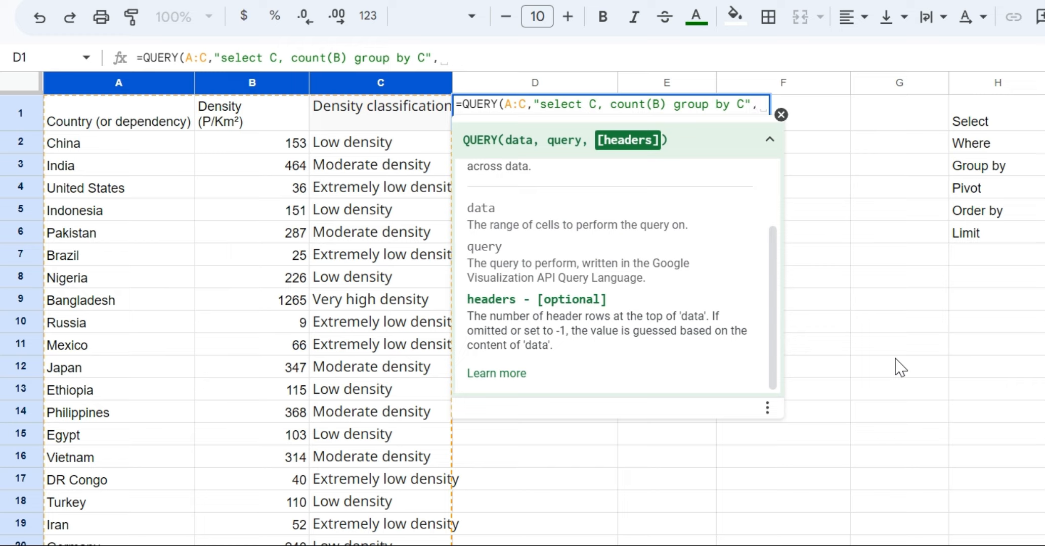
text(1))
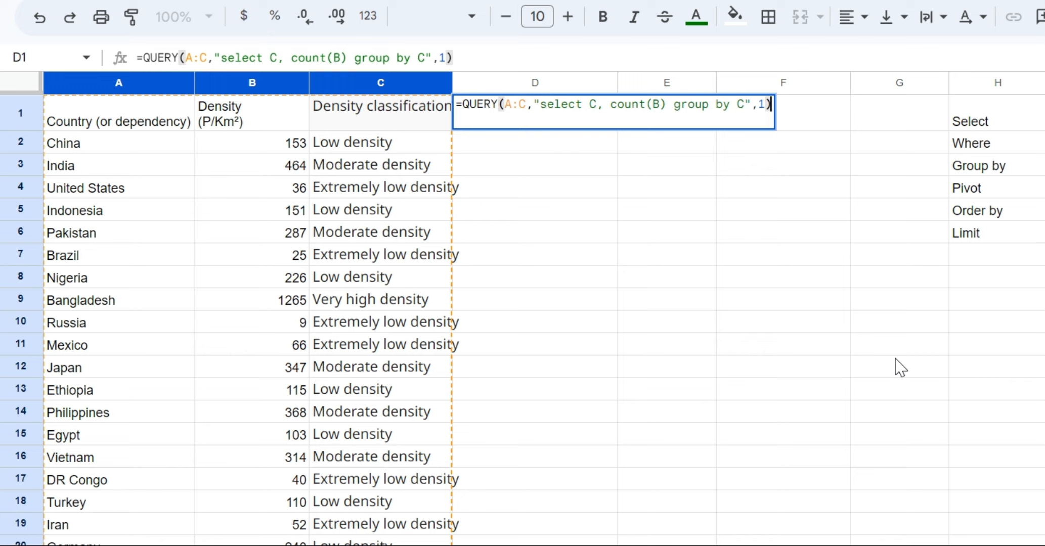
key(Return)
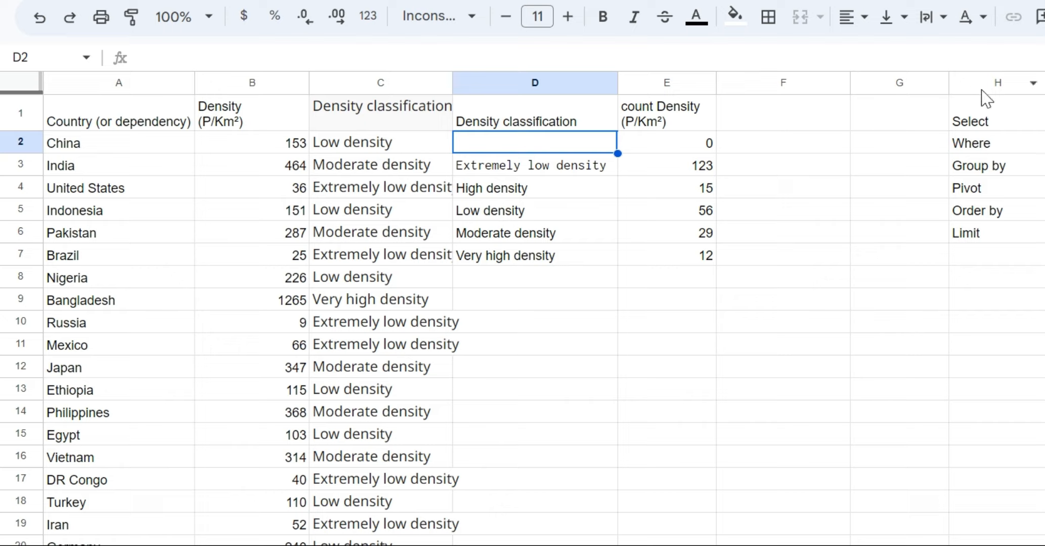
click(979, 322)
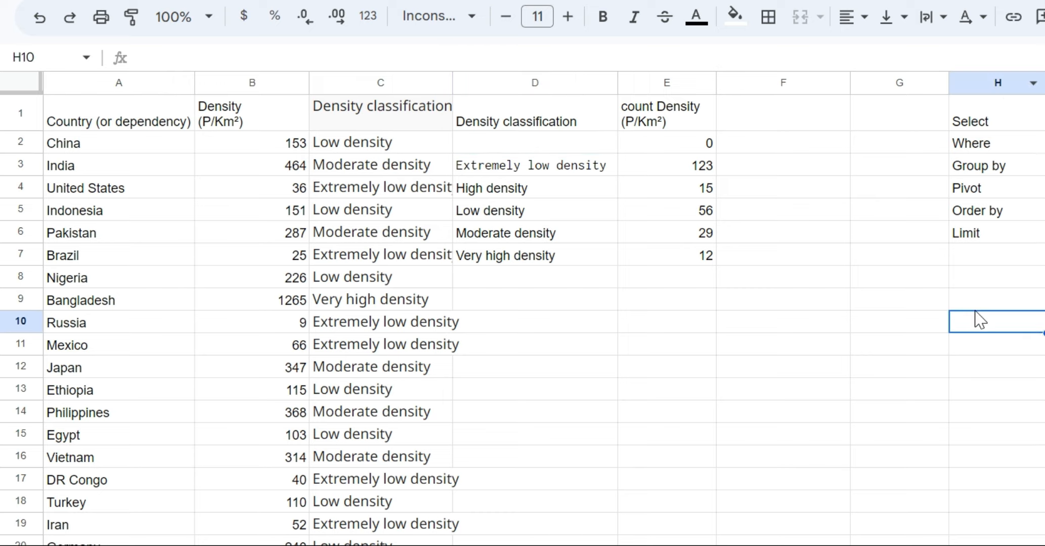
click(986, 83)
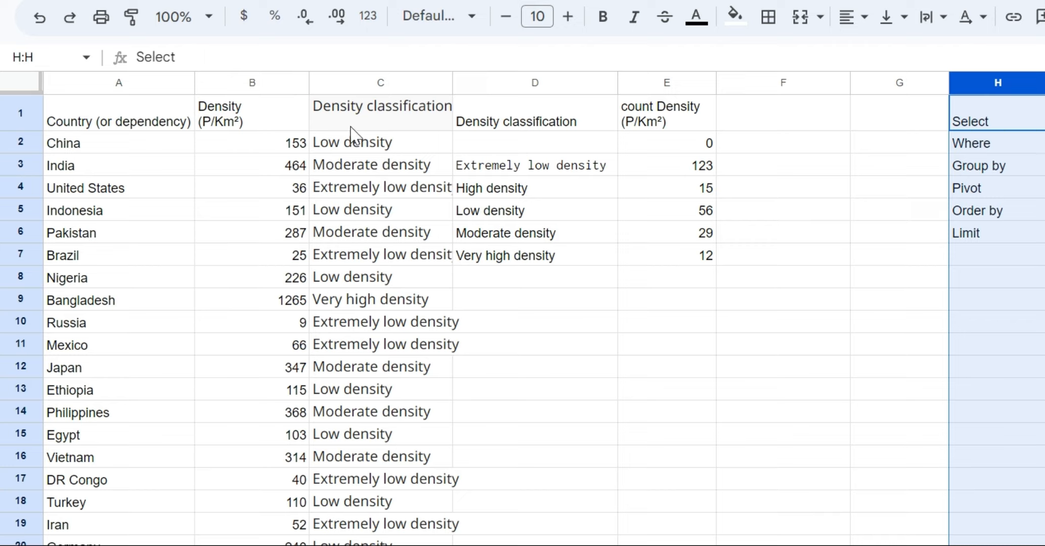
Exclude blank classifications from the D1 query by inserting "where C is not null" before the group by clause
click(496, 123)
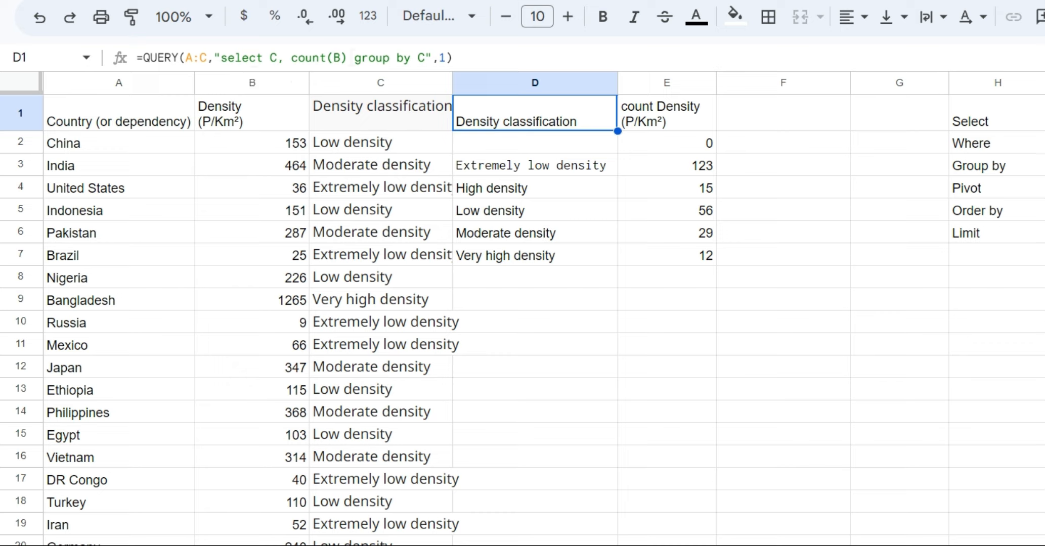
click(347, 57)
text(wh)
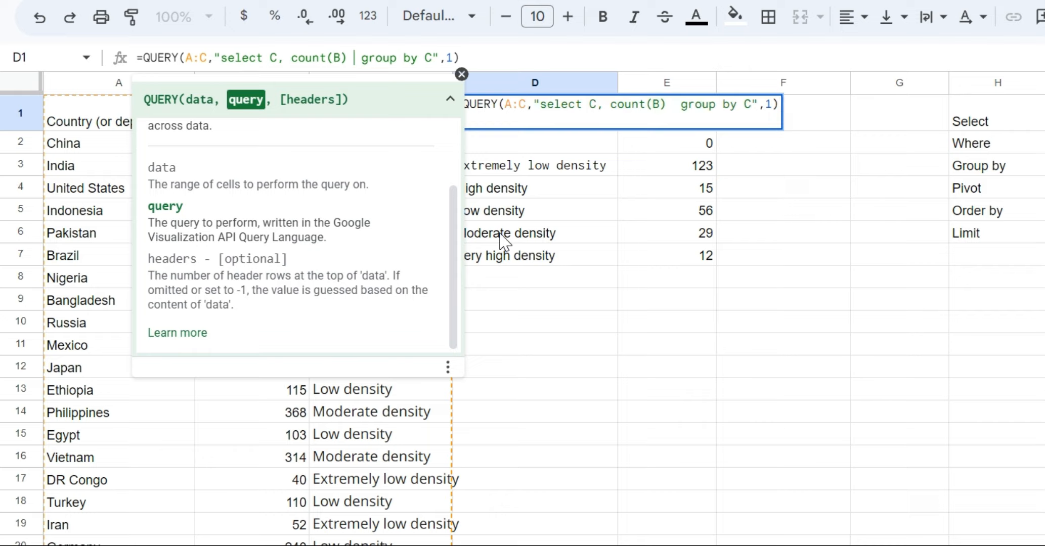
text(ere)
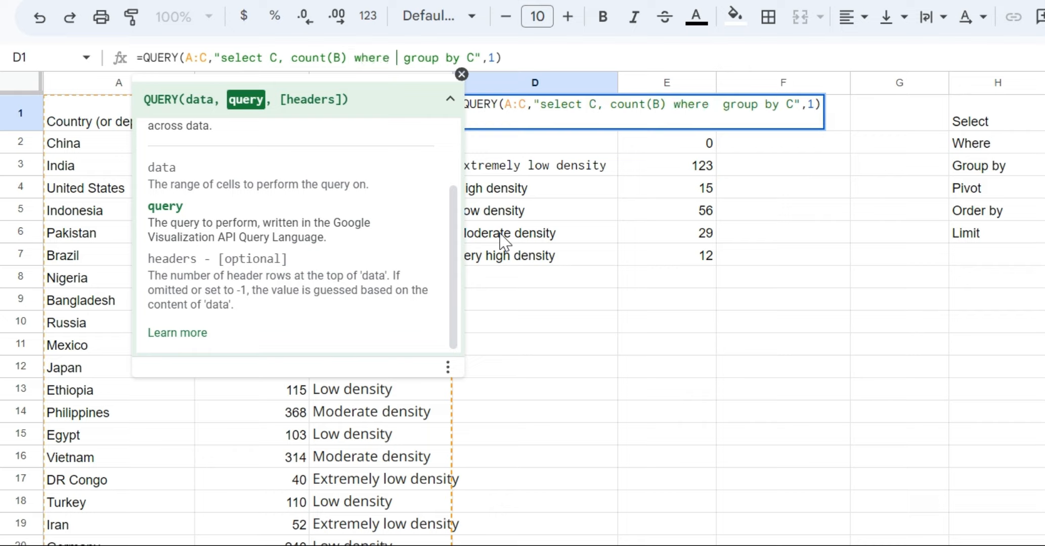
text( C )
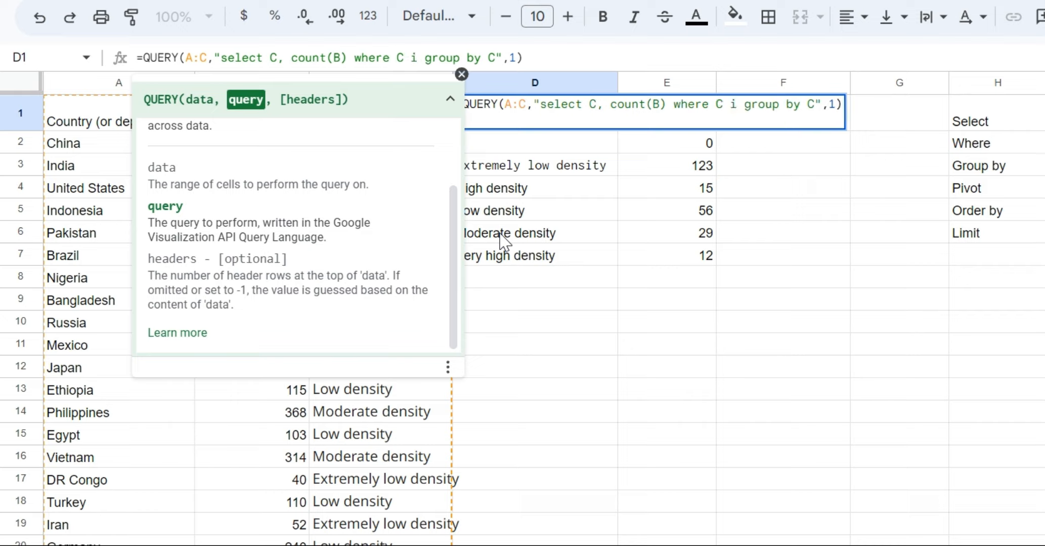
text(is noy)
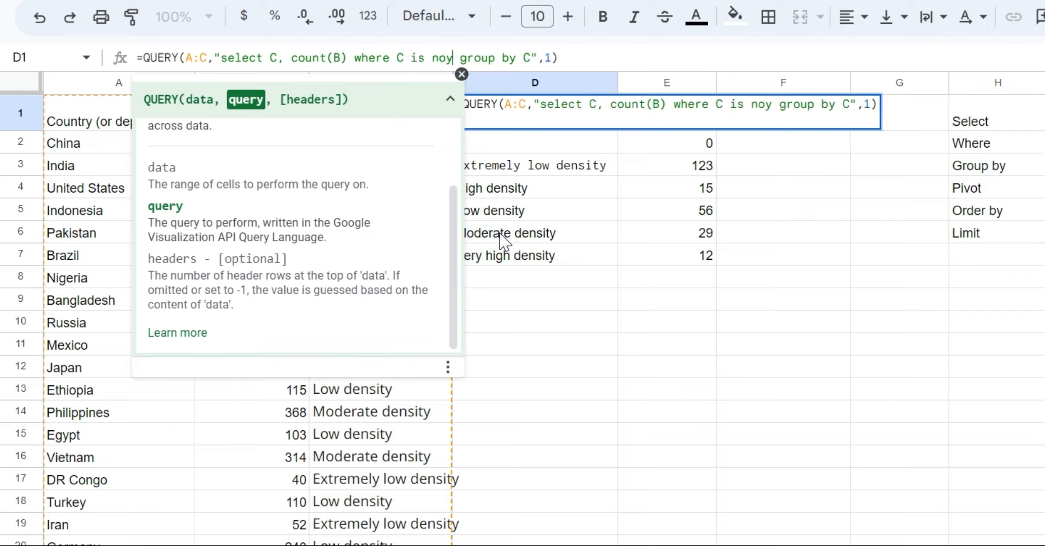
key(BackSpace)
text(t nu)
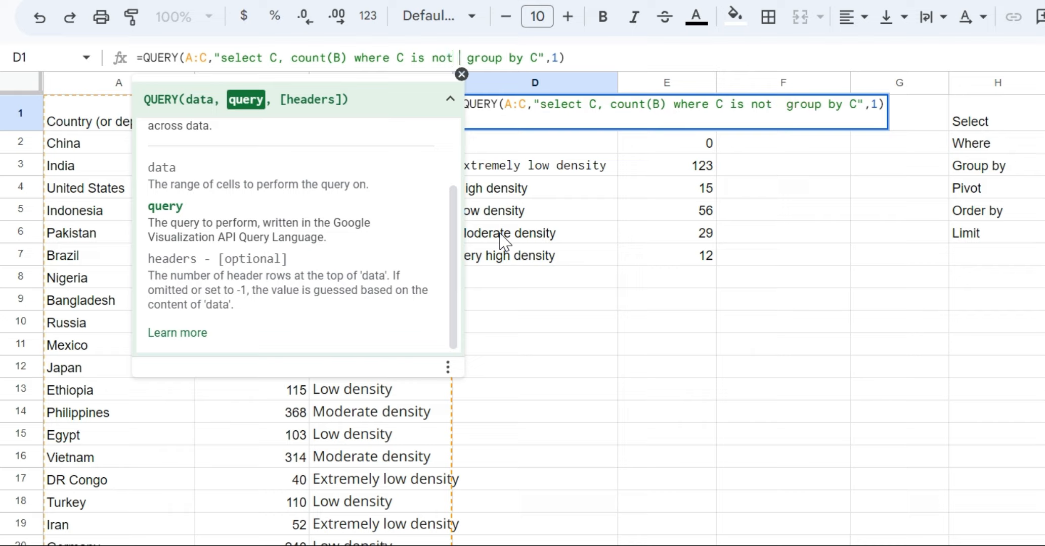
text(ll)
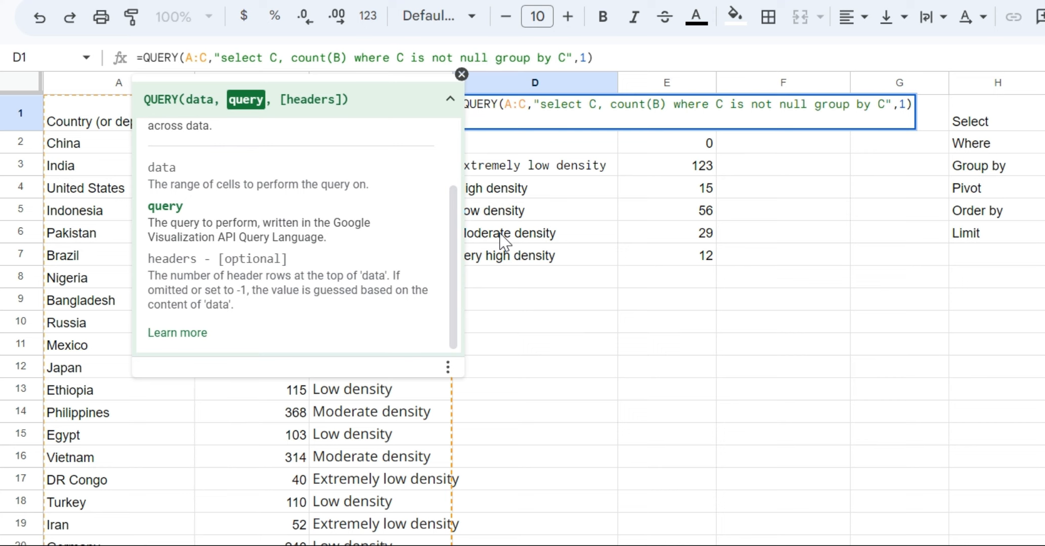
key(Return)
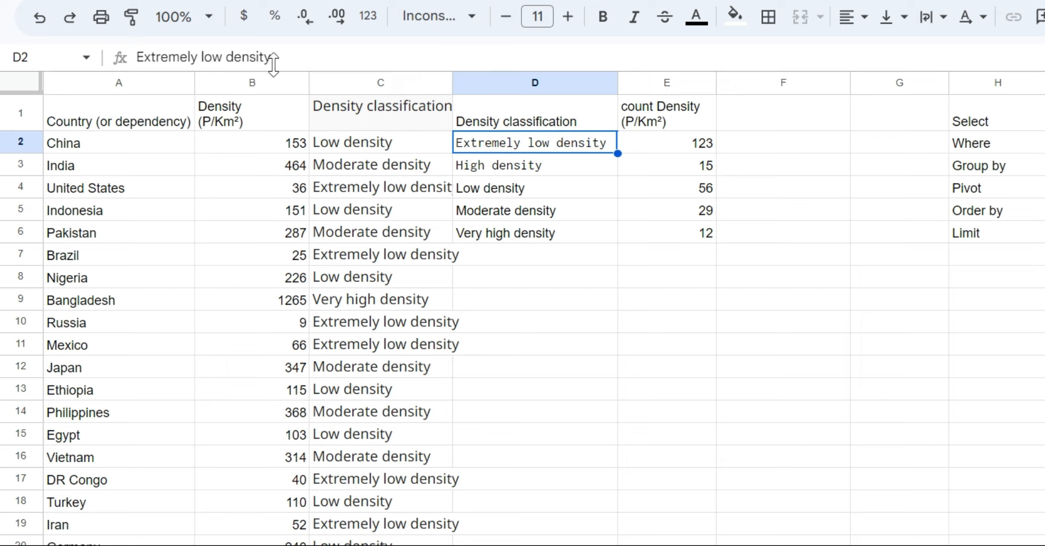
Add sum(B) after count(B) in the select clause of the D1 query
click(478, 123)
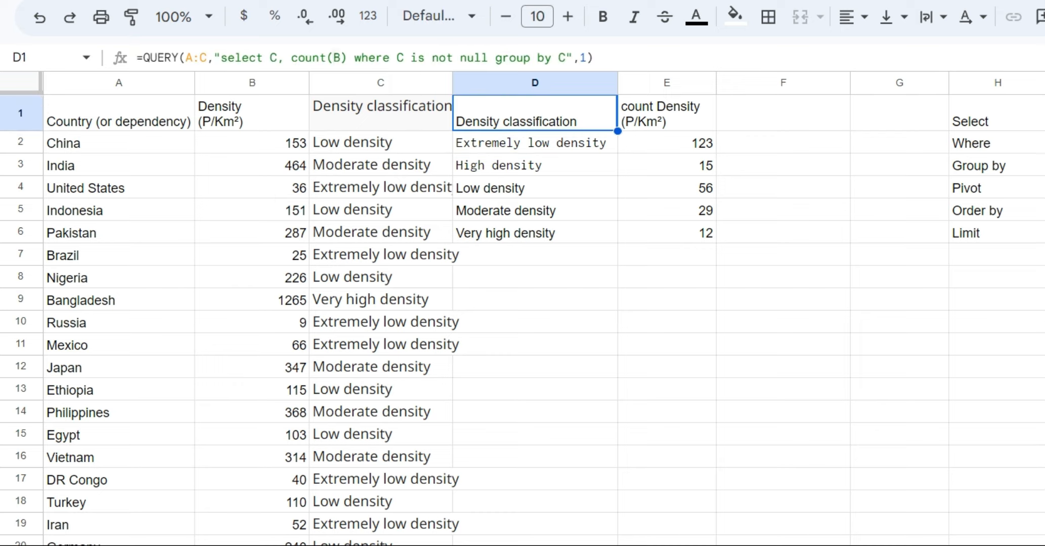
click(348, 58)
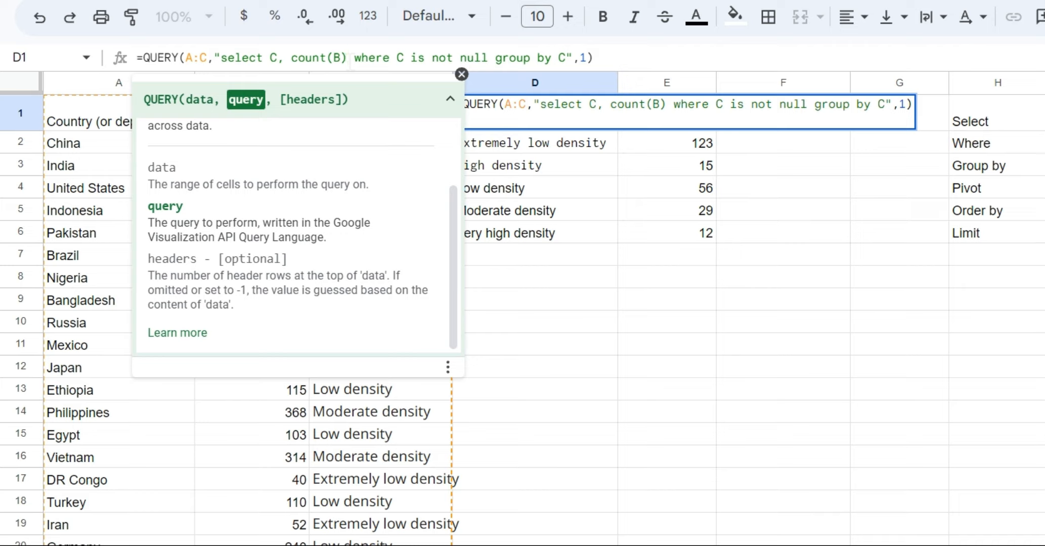
text(, su)
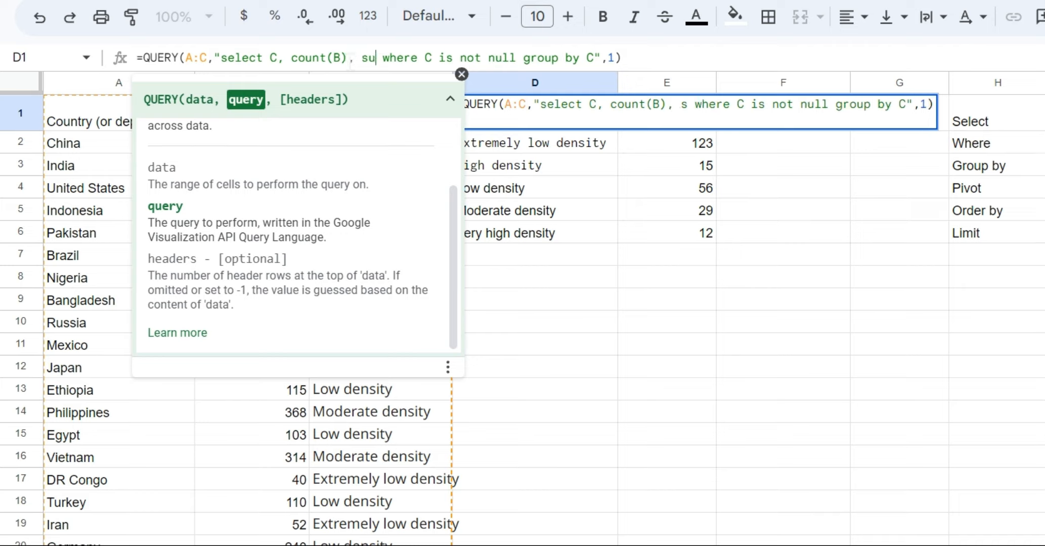
text(m)
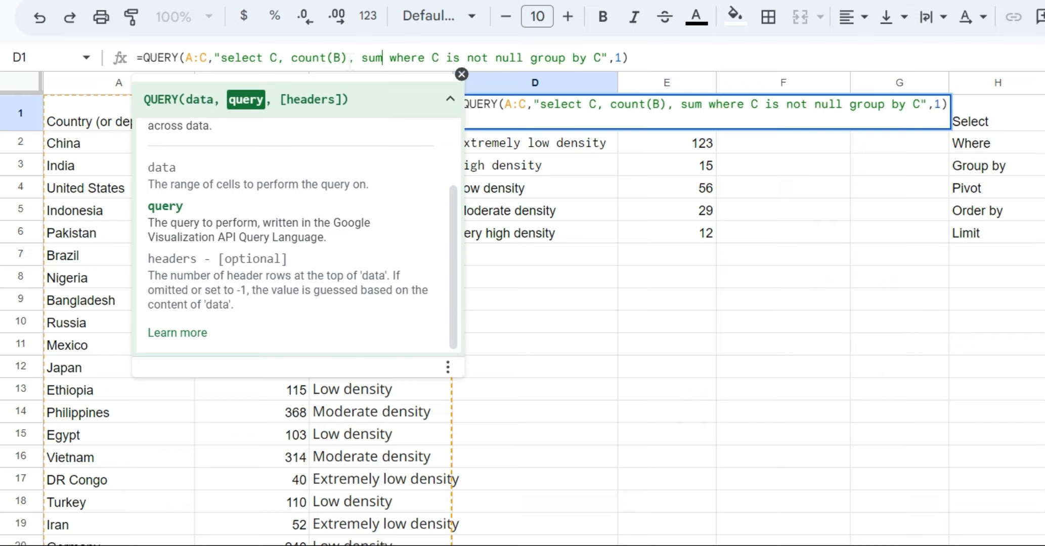
text(()
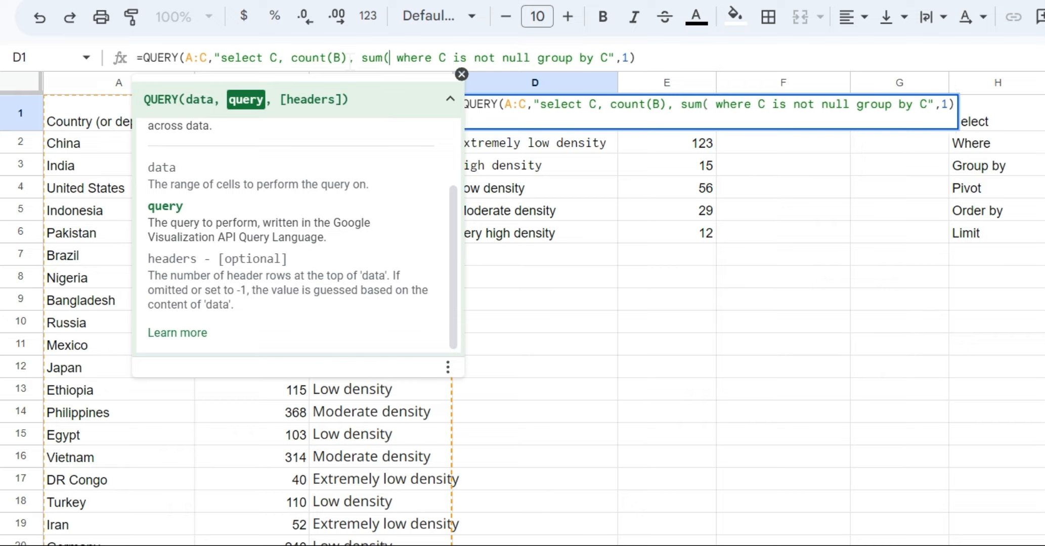
text(B)
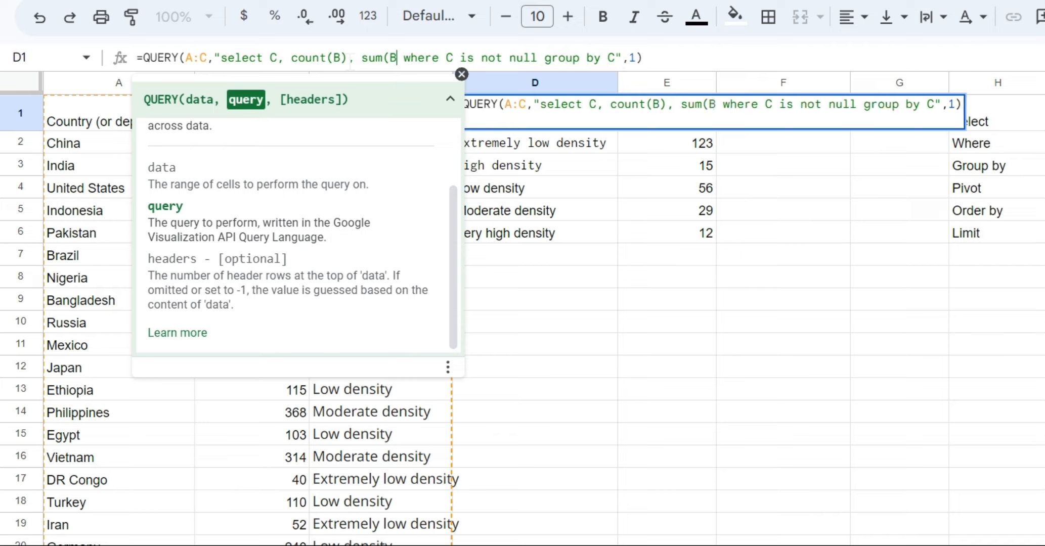
text())
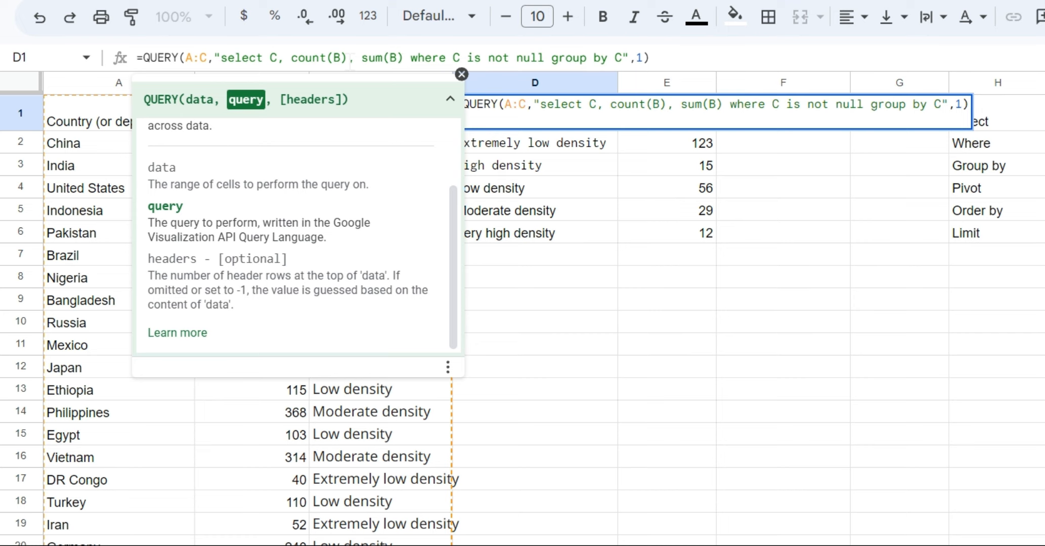
key(Return)
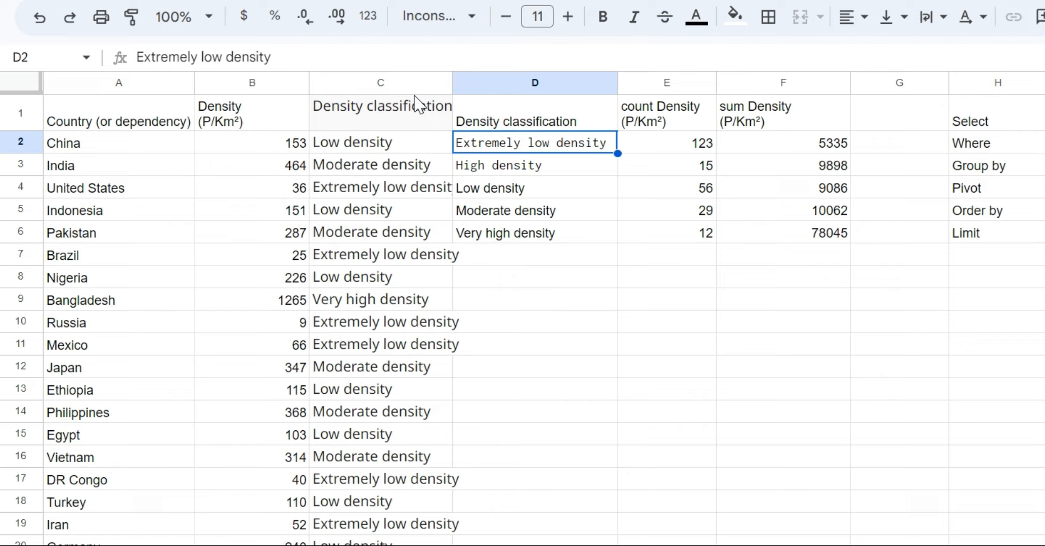
Add avg(B) after sum(B) in the select clause of the D1 query and enter the formula
click(880, 126)
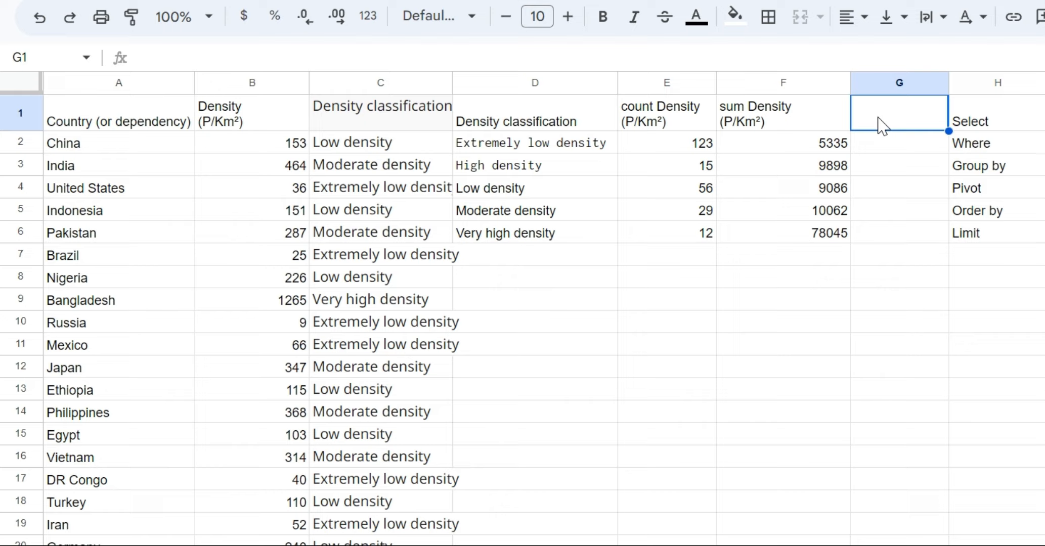
click(673, 126)
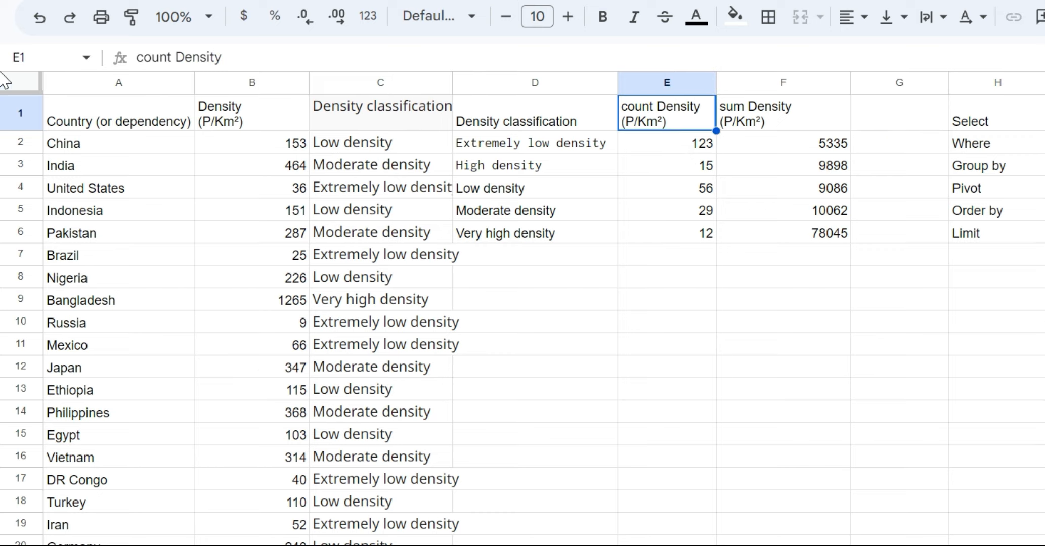
click(567, 122)
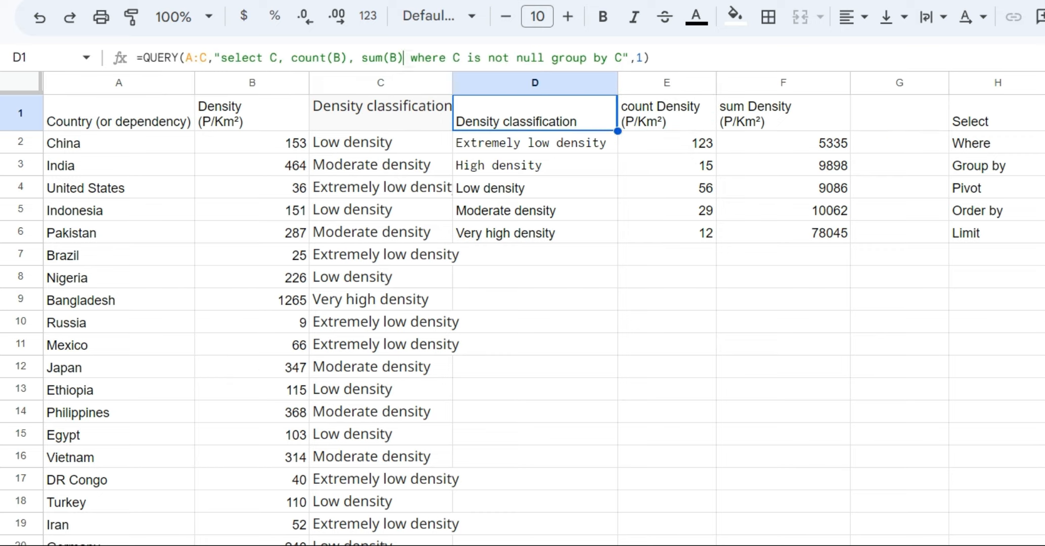
click(404, 57)
text(,)
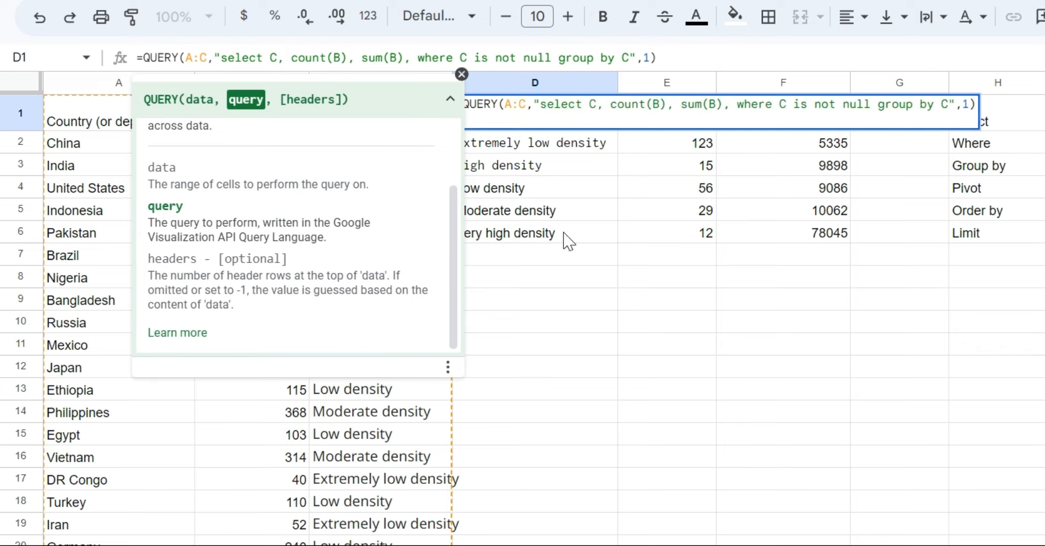
text( a)
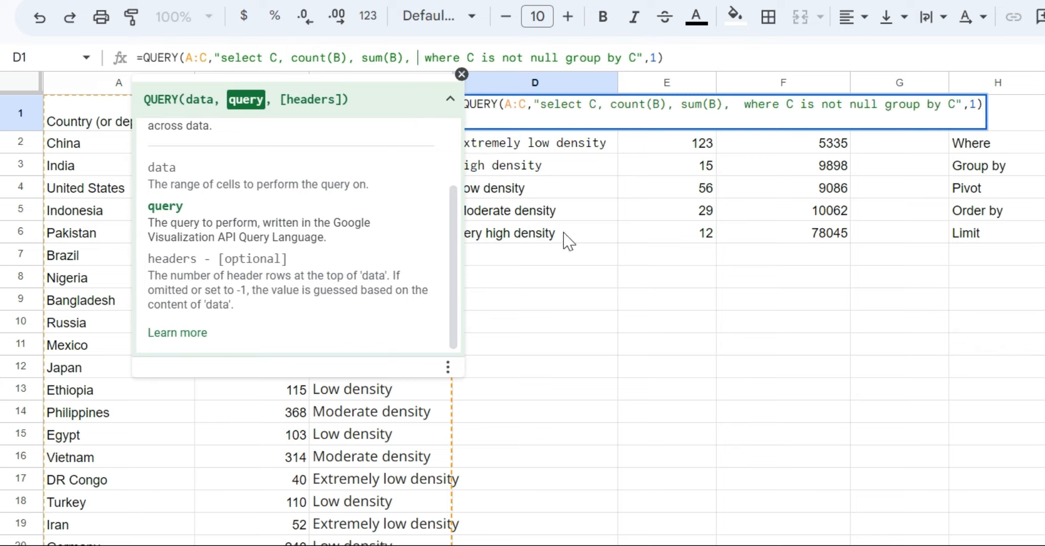
text(vg)
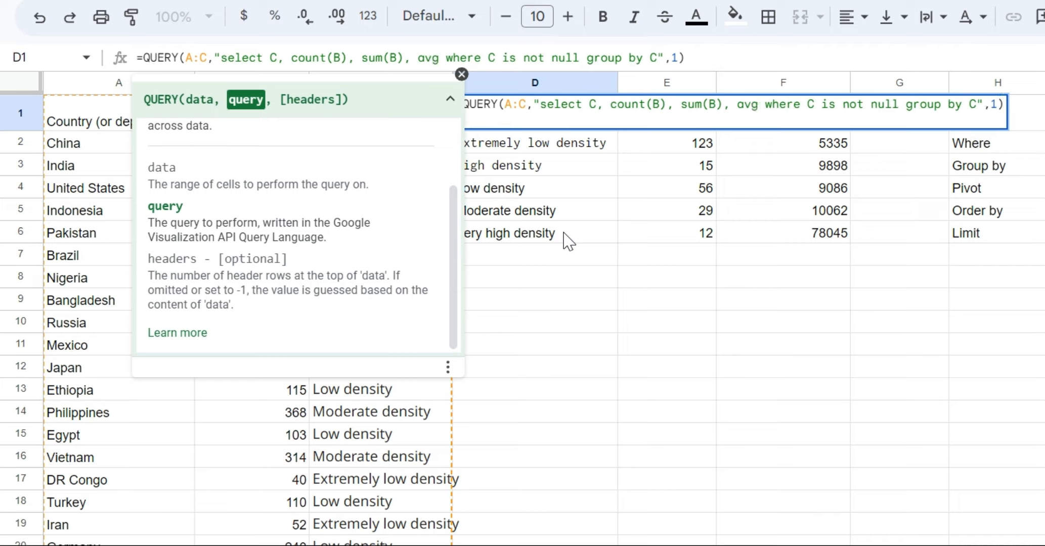
text(()
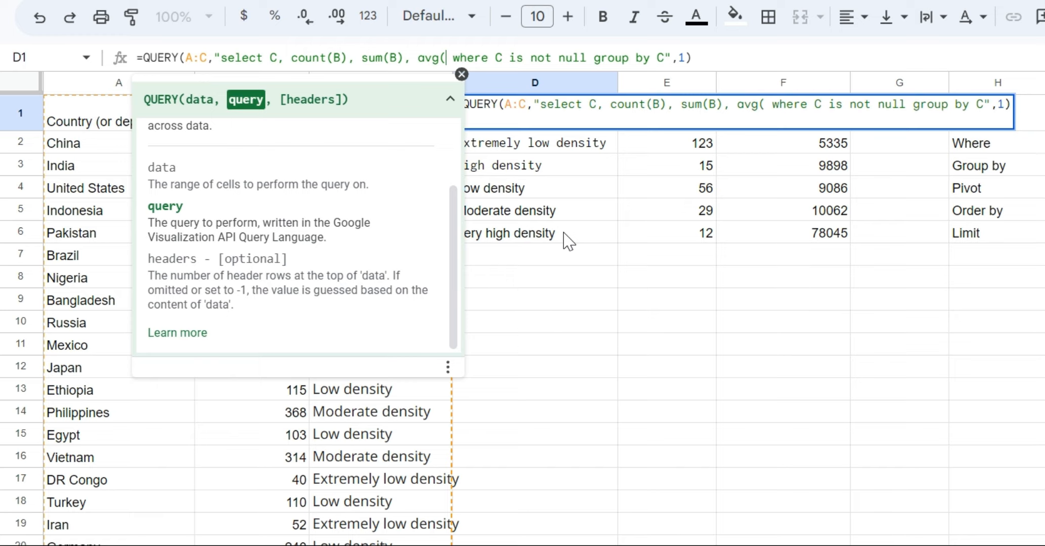
text(B)
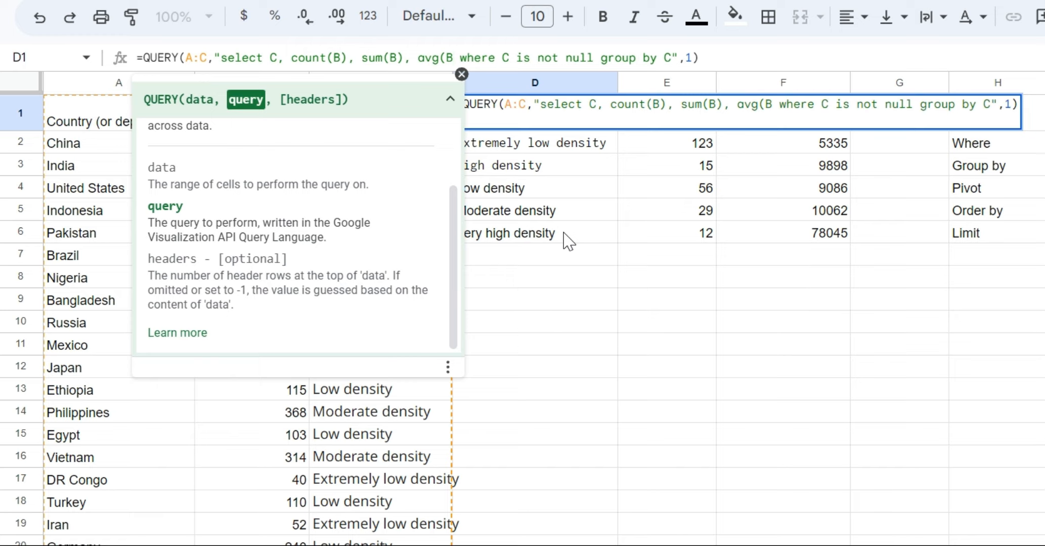
text())
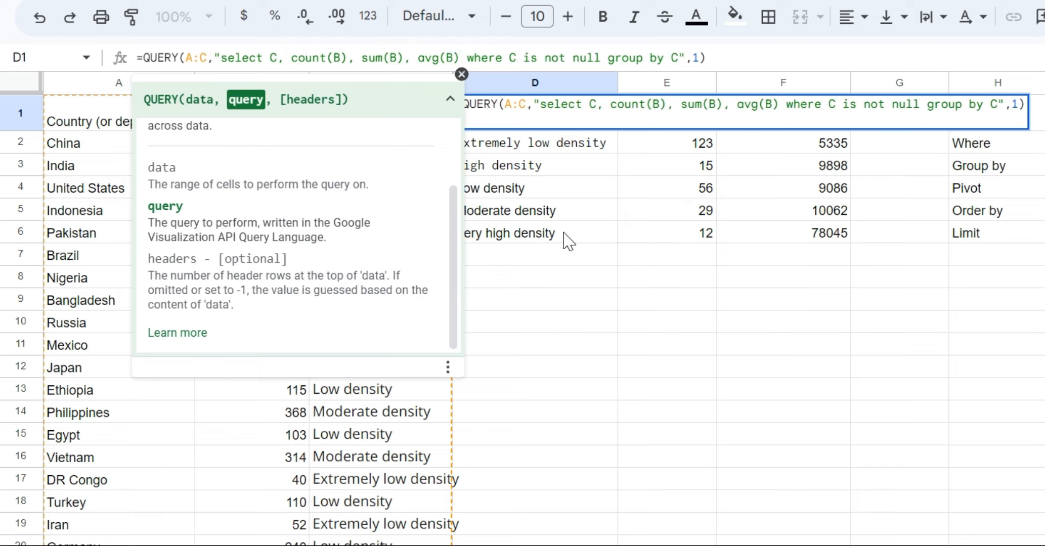
key(Return)
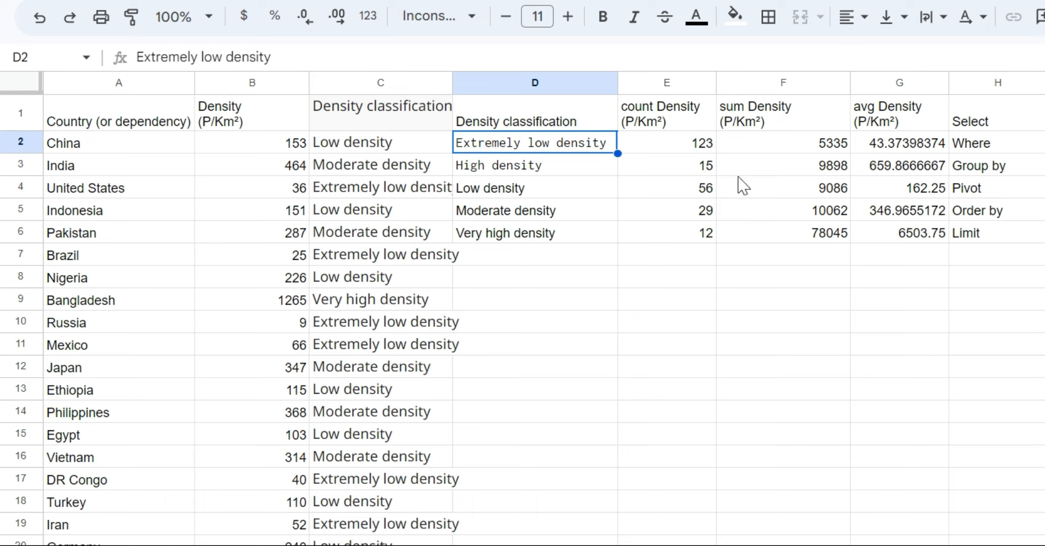
Sort the D1 query results by average density by appending "order by avg(B)" after the group by clause
click(551, 125)
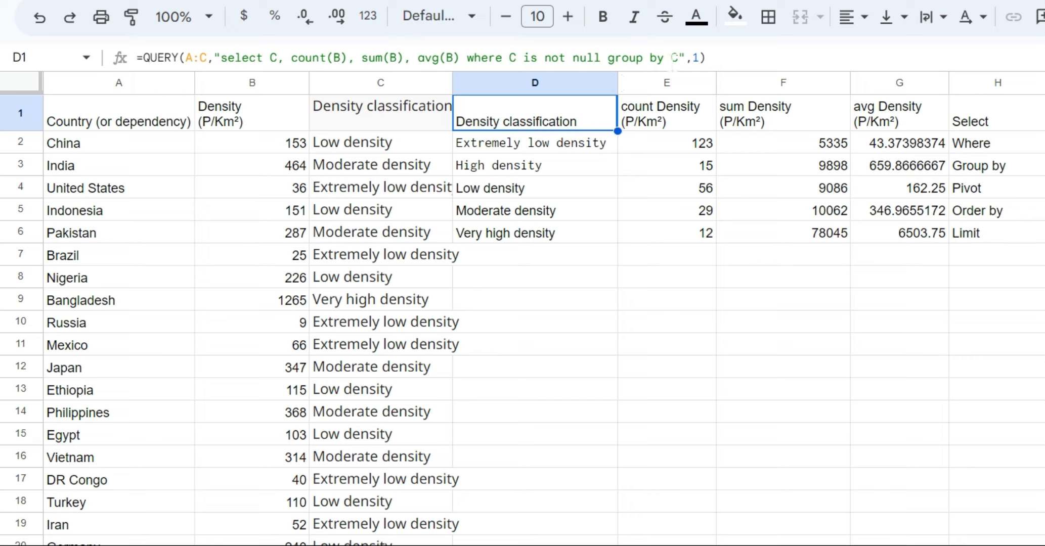
click(675, 58)
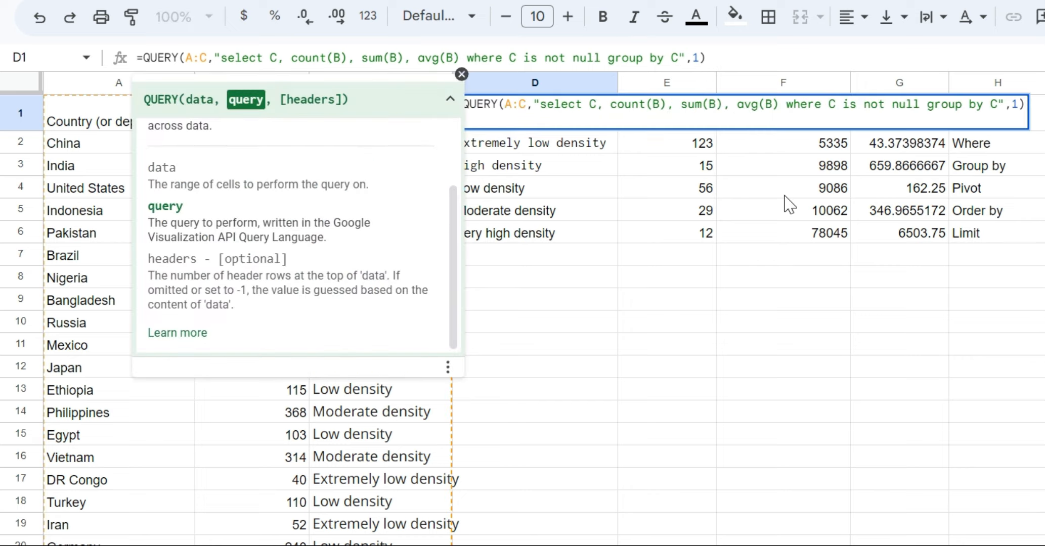
text(order)
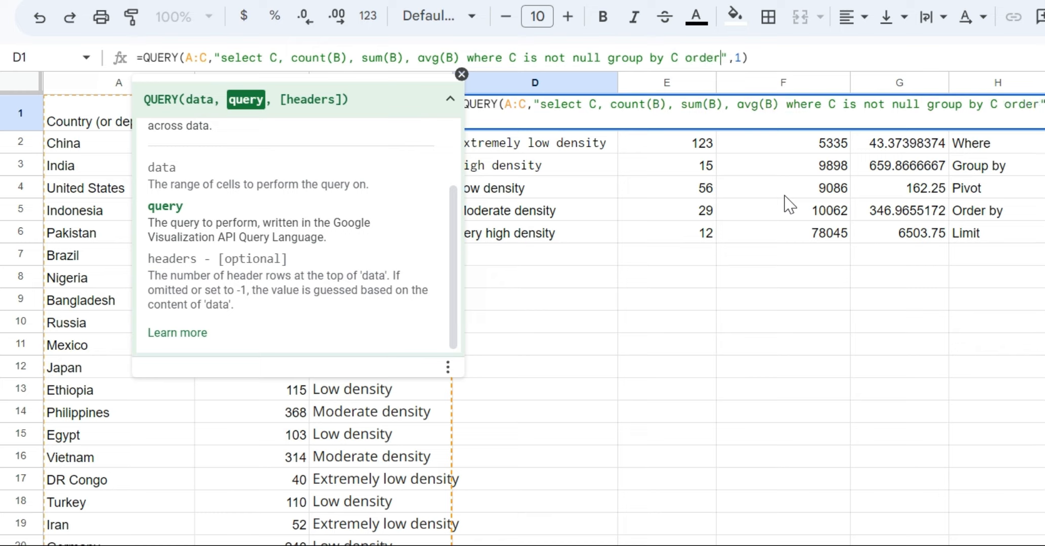
text( by avg()
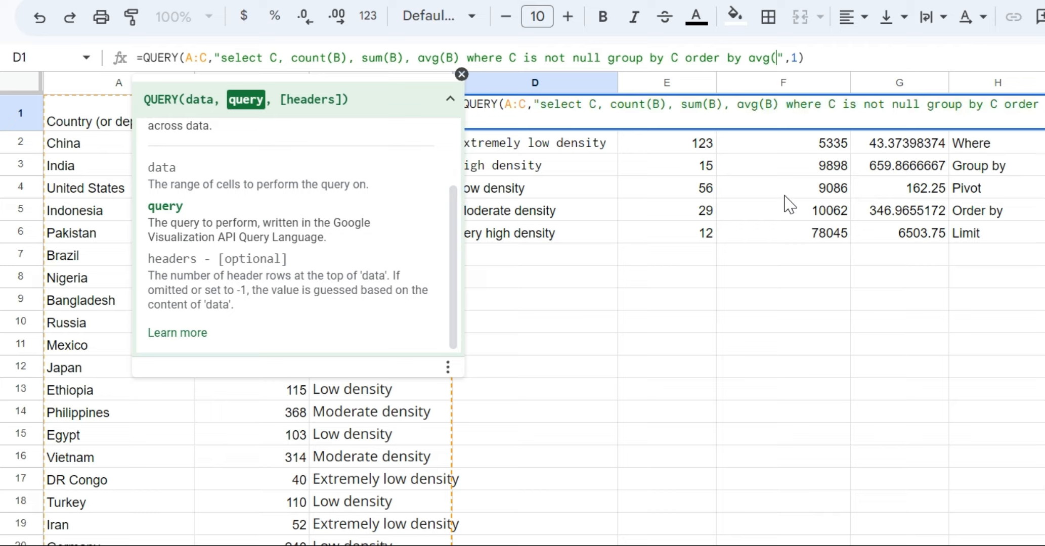
text(B))
key(Return)
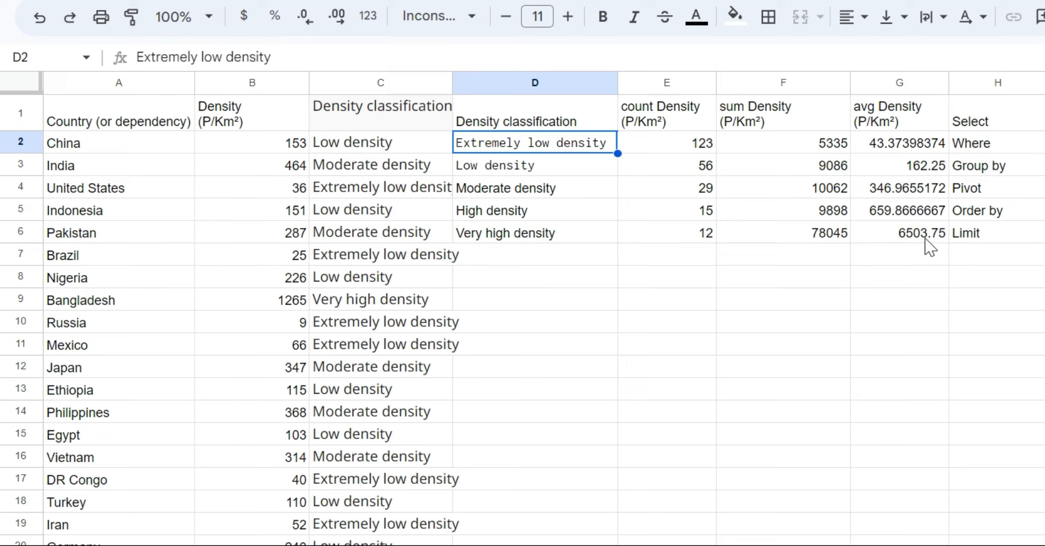
Make the D1 query sort in descending order by adding "desc" after "order by avg(B)"
click(565, 124)
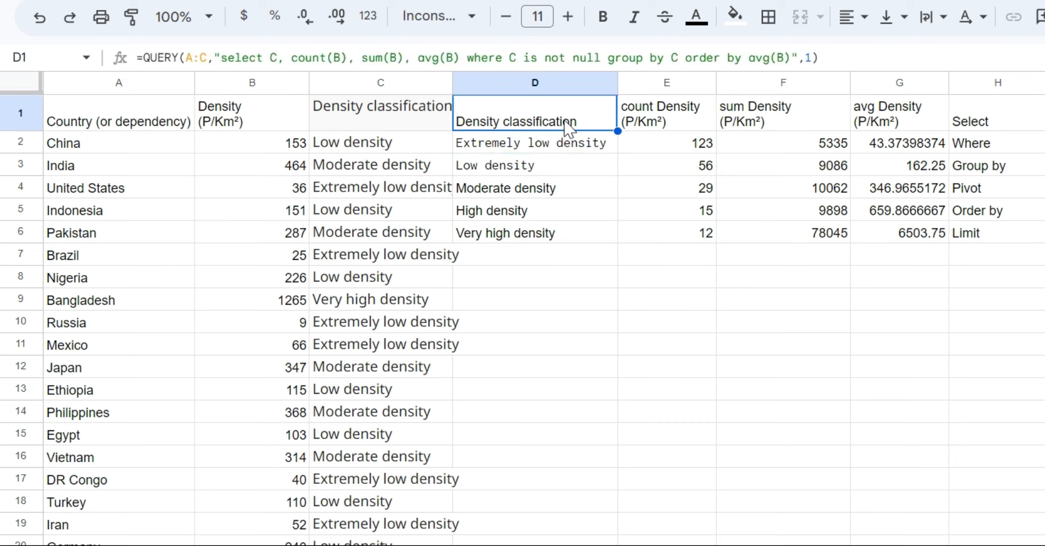
click(793, 57)
text(des)
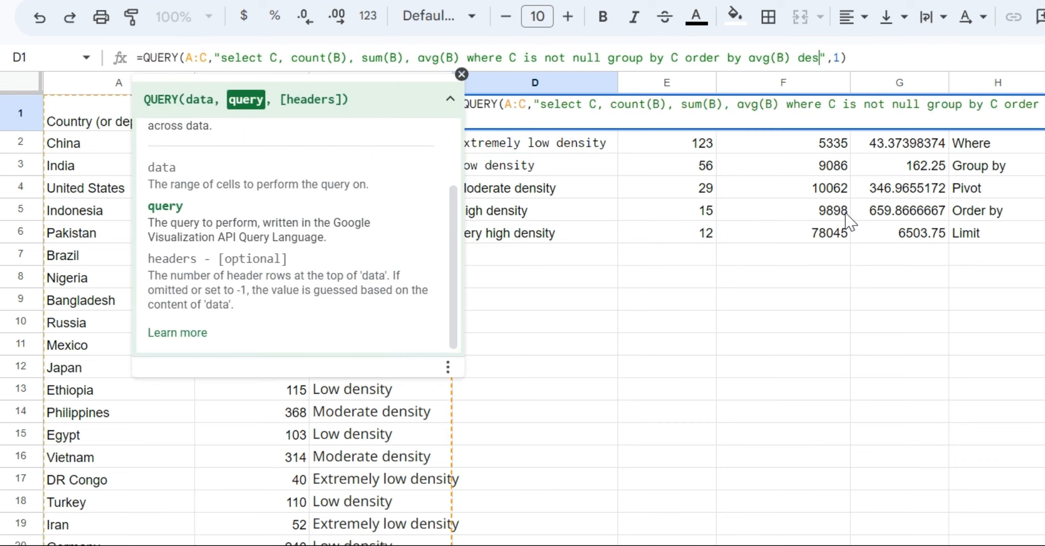
text(c)
key(Return)
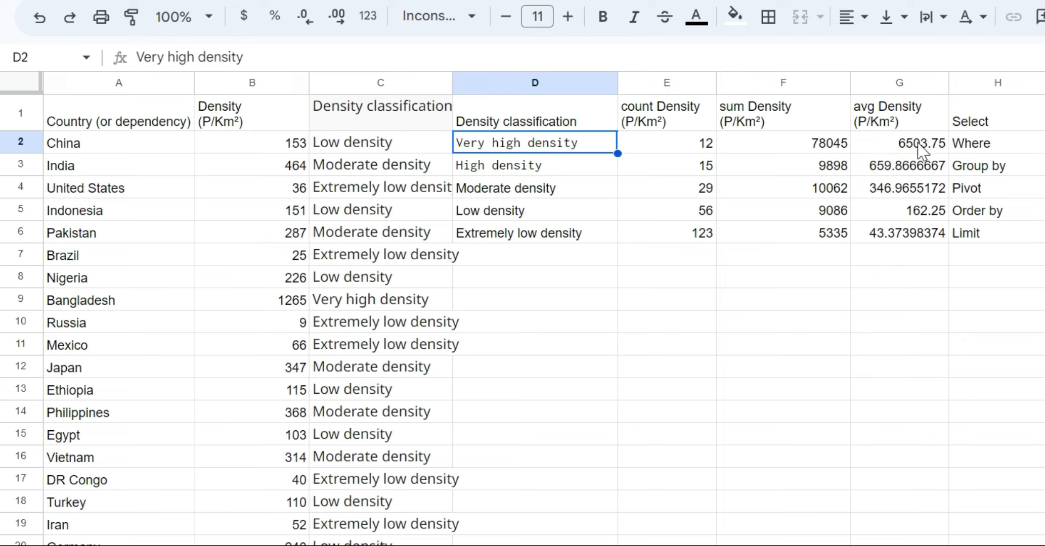
Format the average density values in G2:G6 to show no decimal places
drag(920, 147, 916, 244)
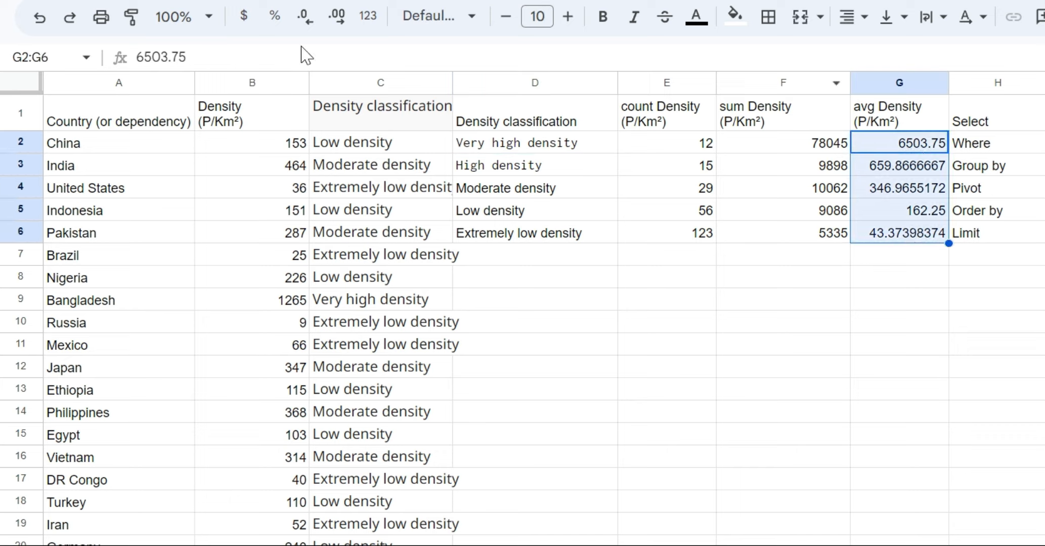
click(337, 19)
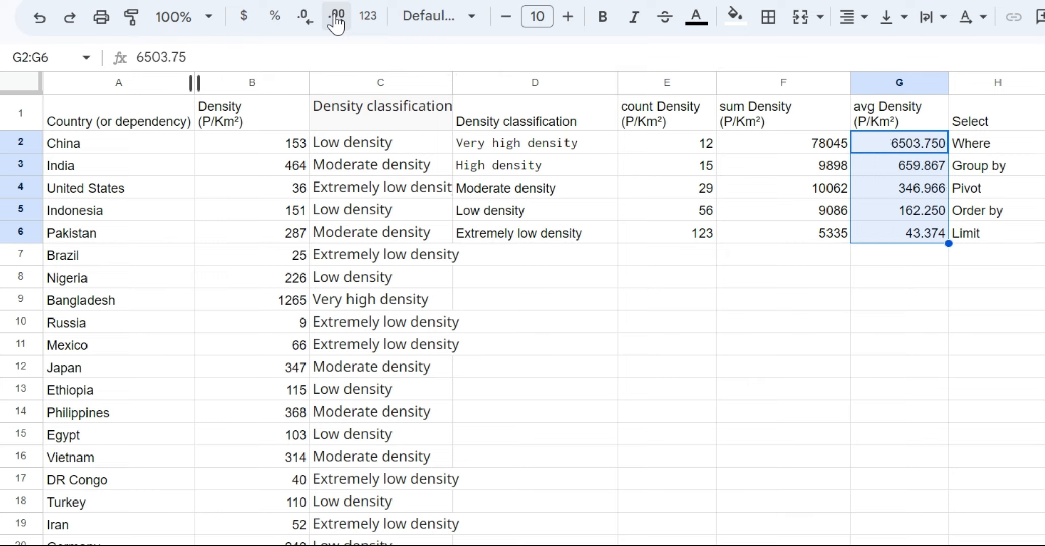
click(336, 20)
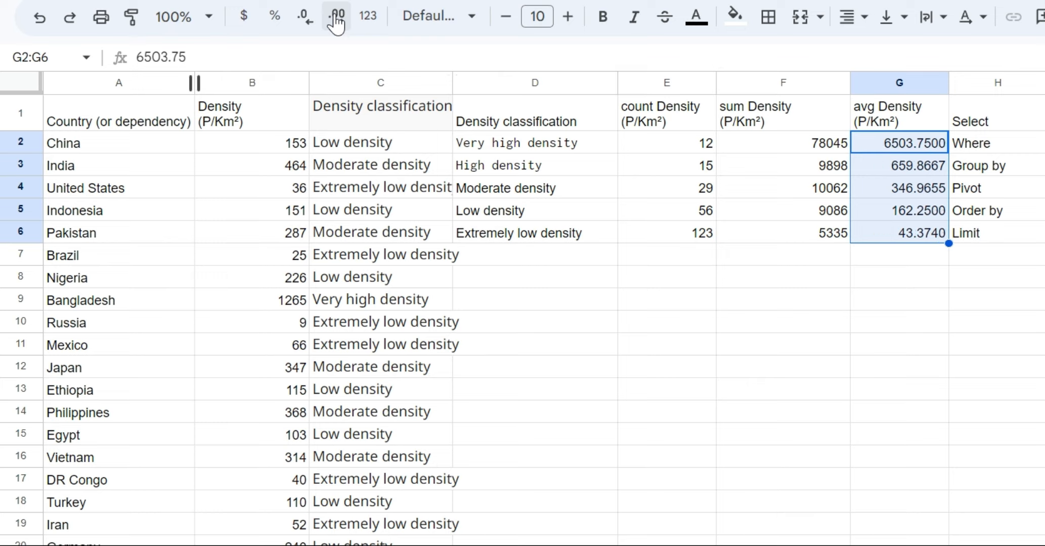
click(305, 20)
click(305, 19)
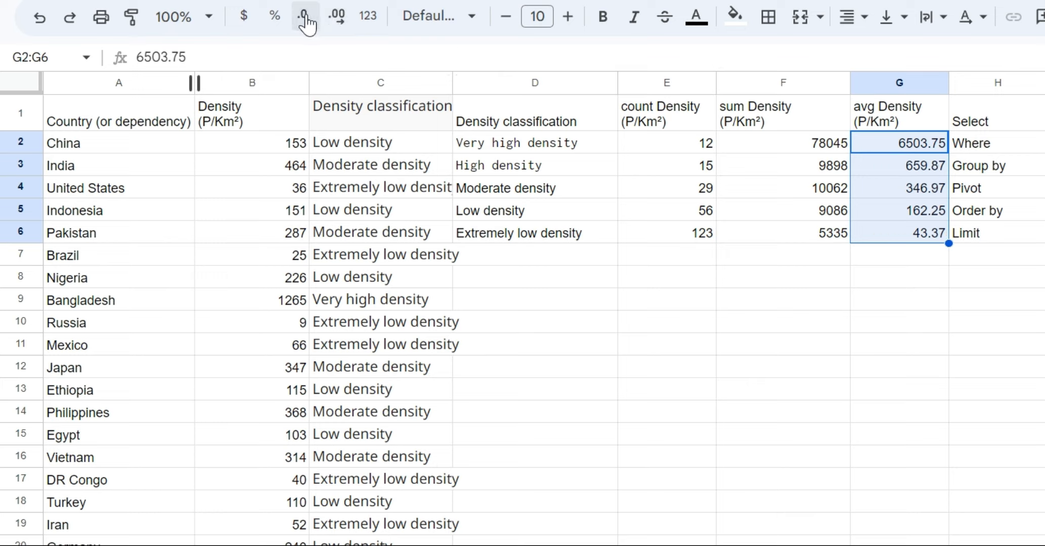
click(305, 19)
click(306, 19)
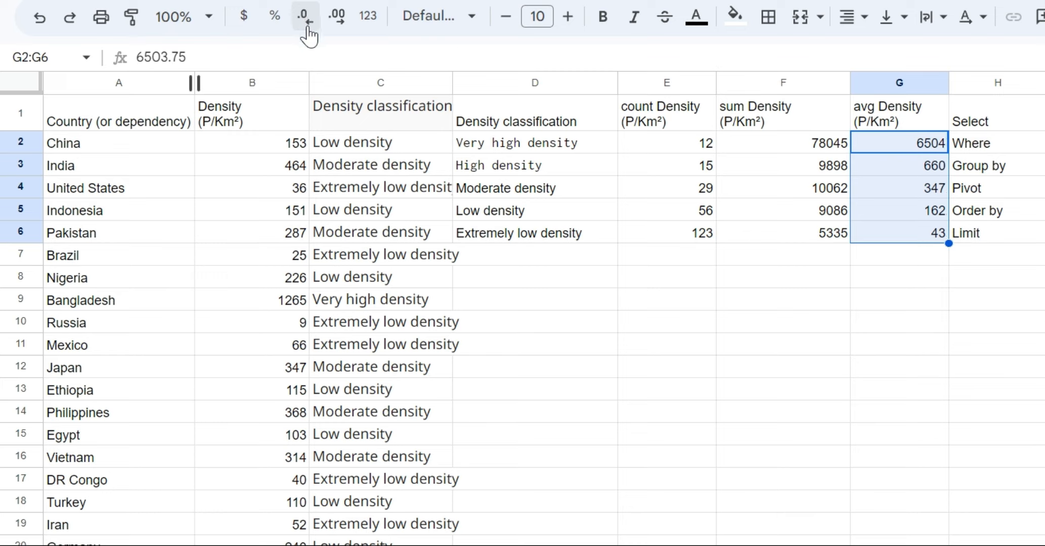
click(861, 417)
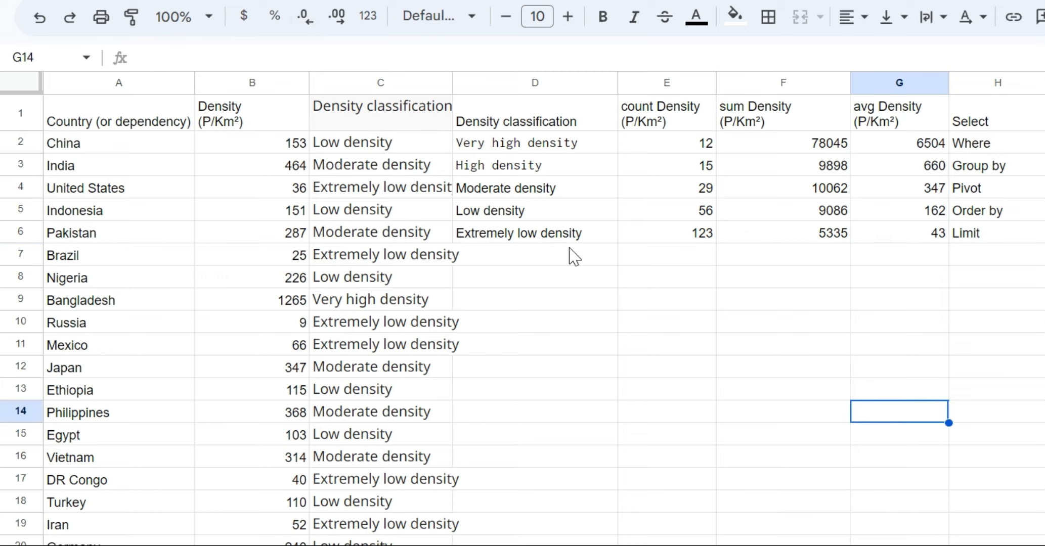